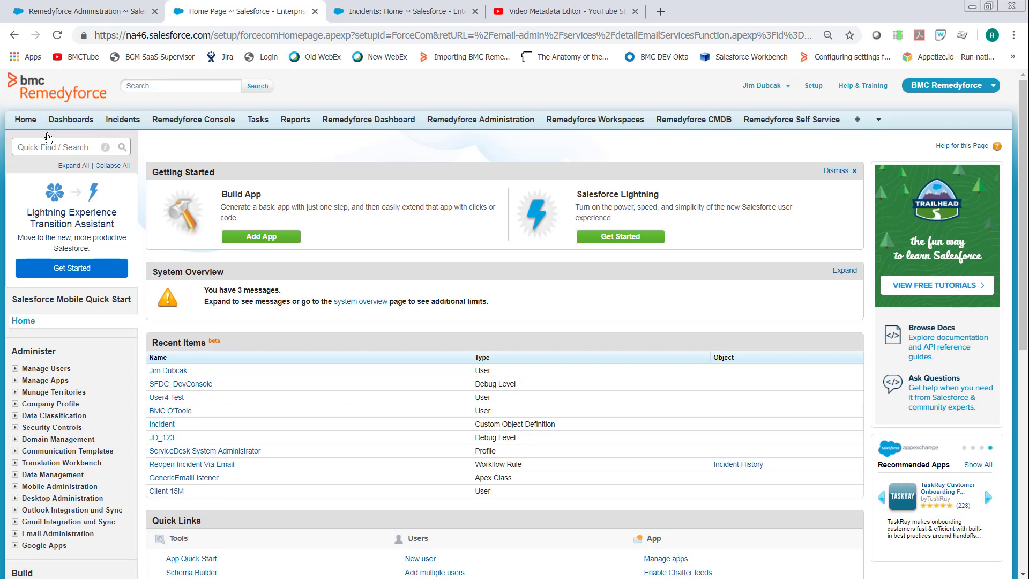
Step: From the Email Services setup page, start a new email service named Status Updates
{"action": "left_click", "coordinate": [37, 147]}
{"action": "type", "text": "Email"}
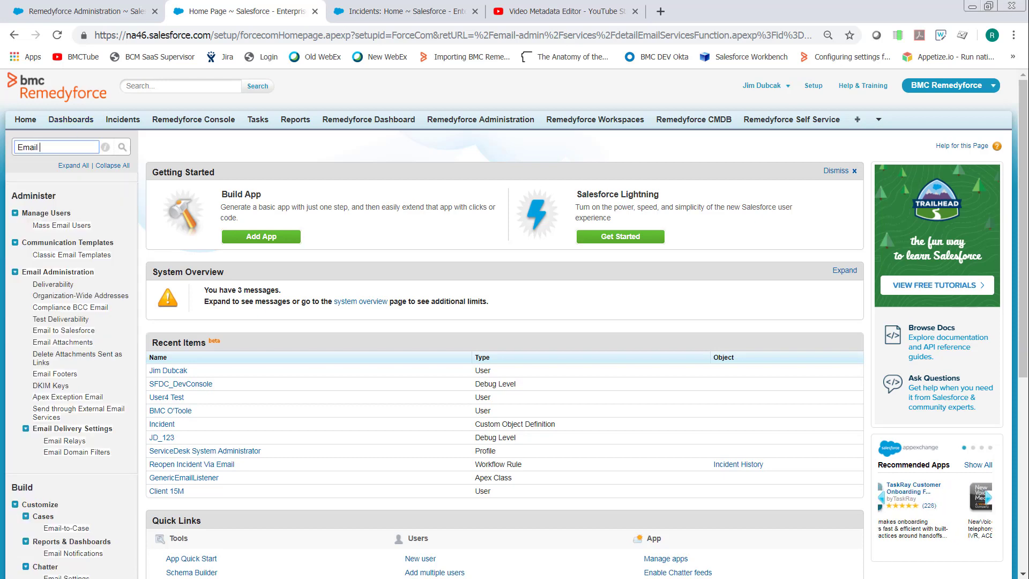
{"action": "type", "text": " Ser"}
{"action": "left_click", "coordinate": [47, 299]}
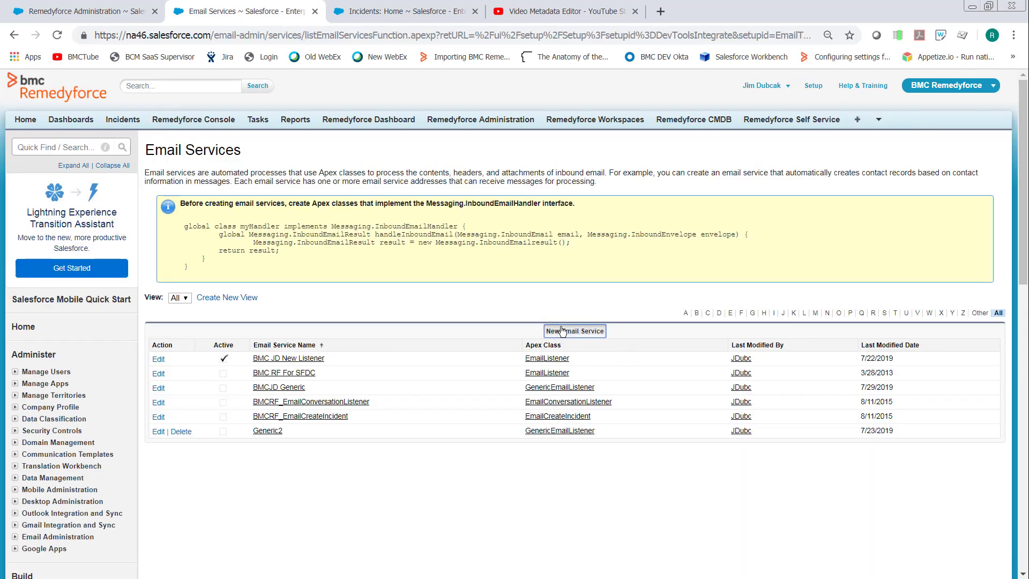
{"action": "left_click", "coordinate": [562, 330]}
{"action": "type", "text": "S"}
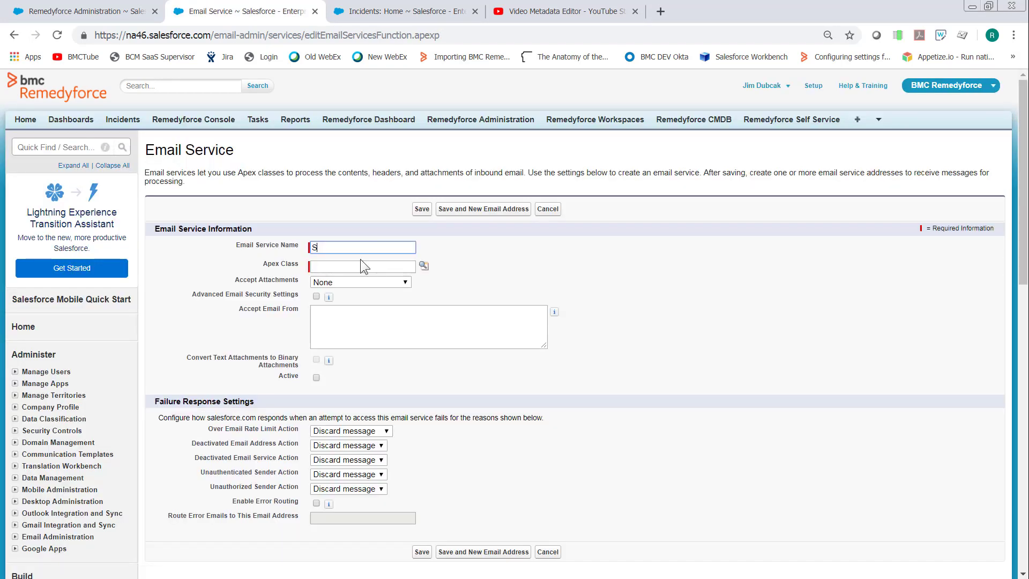
{"action": "type", "text": "tatus Updates"}
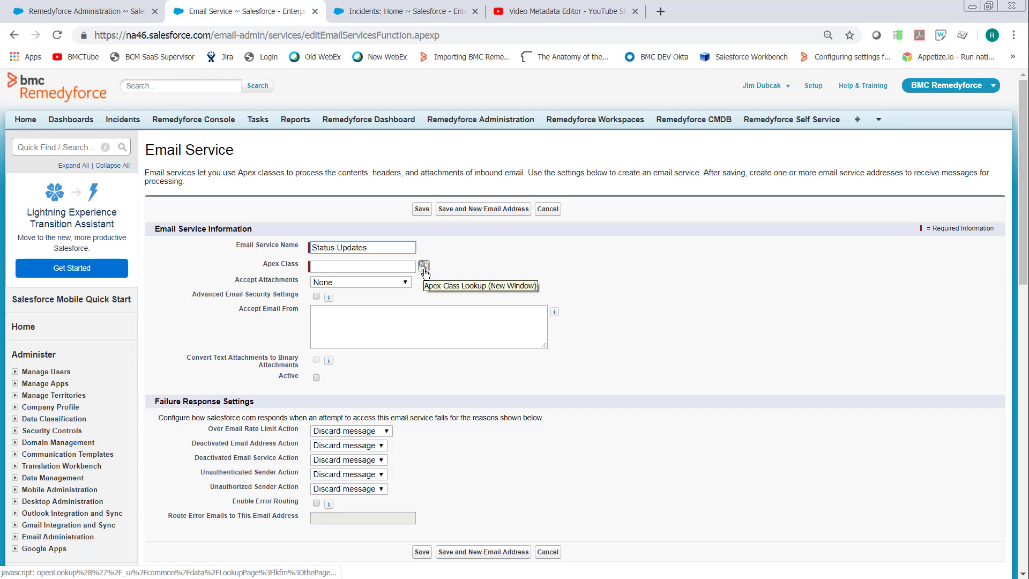
Step: Assign the GenericEmailListener Apex class, mark the service Active, and save it
{"action": "left_click", "coordinate": [392, 265]}
{"action": "type", "text": "Gen"}
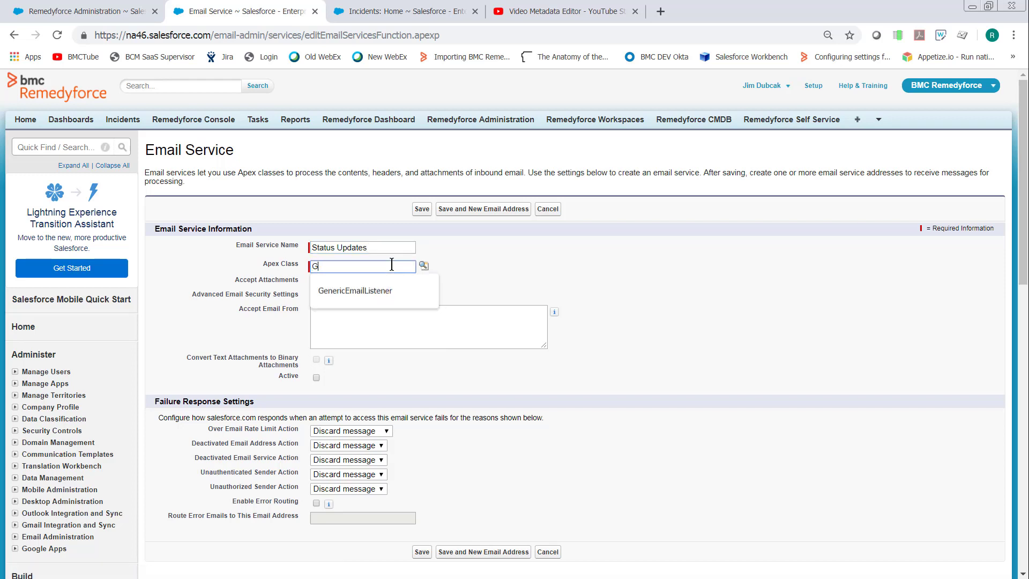
{"action": "left_click", "coordinate": [381, 285]}
{"action": "left_click", "coordinate": [423, 265]}
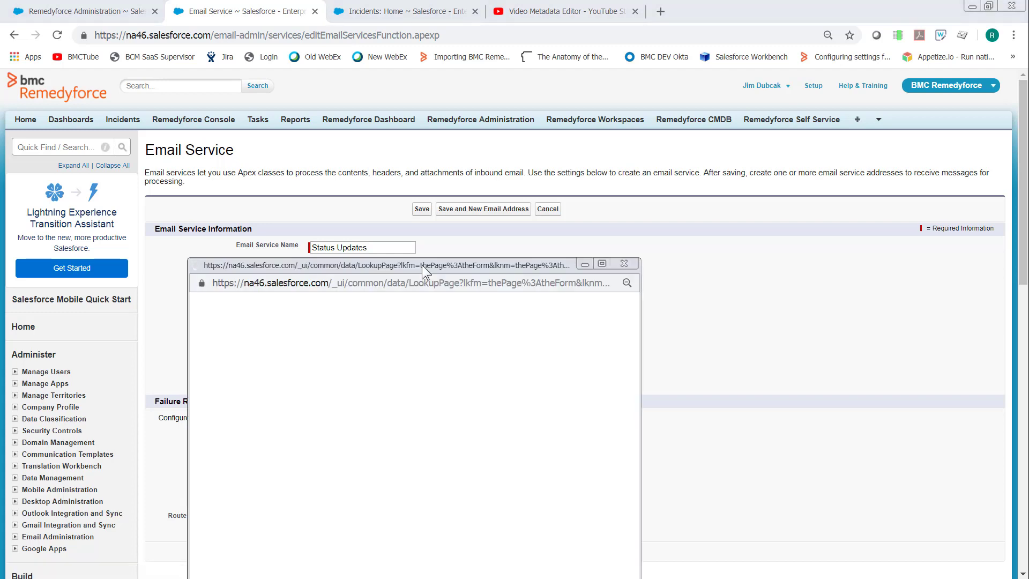
{"action": "left_click_drag", "start_coordinate": [422, 265], "coordinate": [496, 137]}
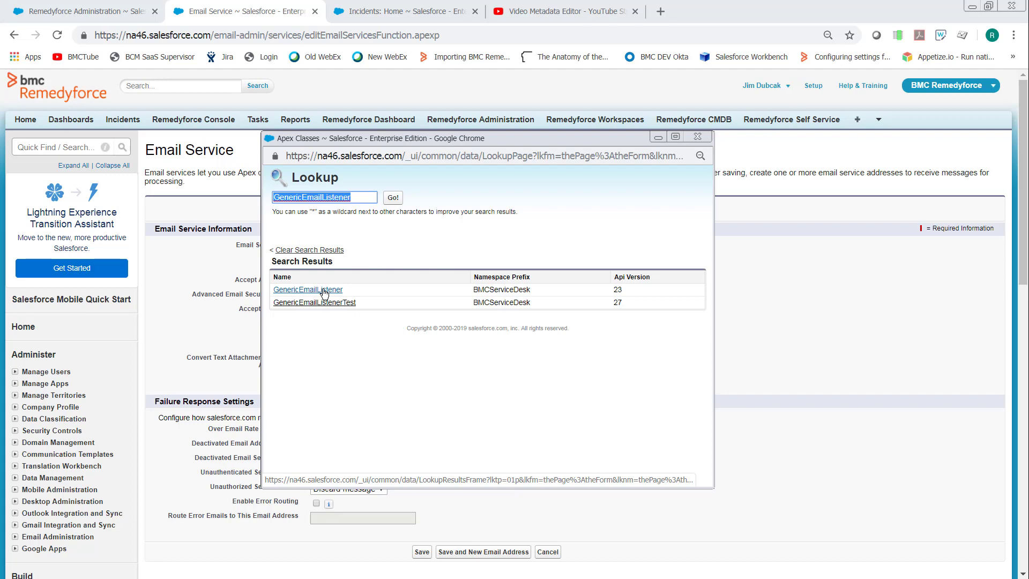
{"action": "left_click", "coordinate": [324, 290]}
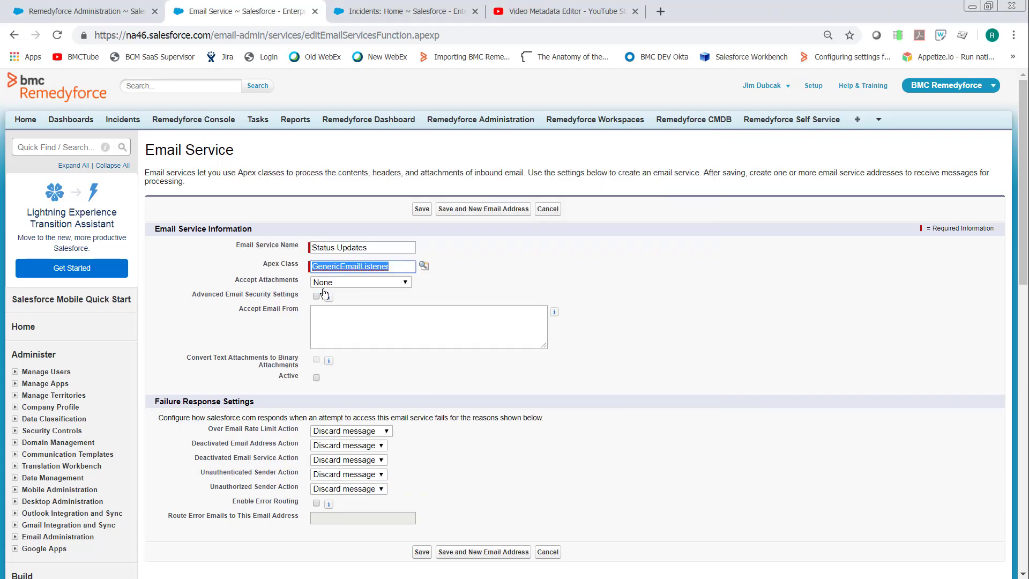
{"action": "scroll", "coordinate": [545, 388], "scroll_direction": "down", "scroll_amount": 1}
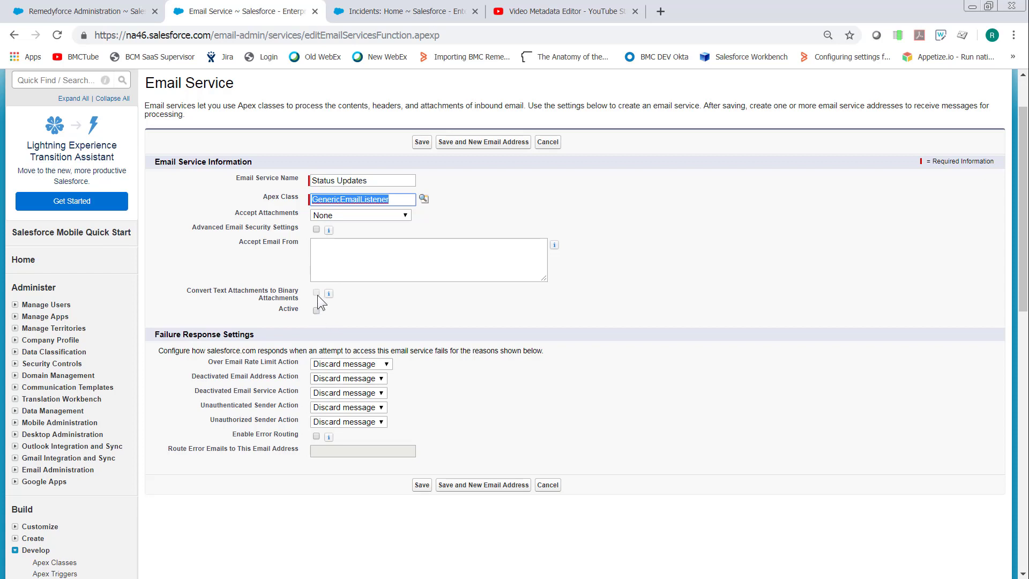
{"action": "left_click", "coordinate": [317, 311]}
{"action": "left_click", "coordinate": [421, 487]}
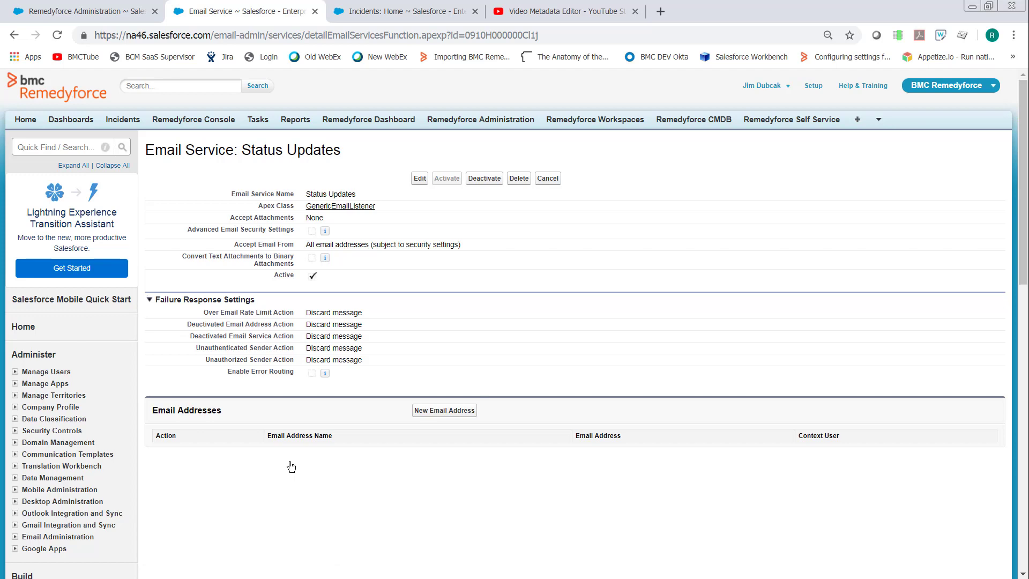
Step: Add the email address StatusUpdates with an empty Accept Email From list and save it
{"action": "left_click", "coordinate": [448, 416]}
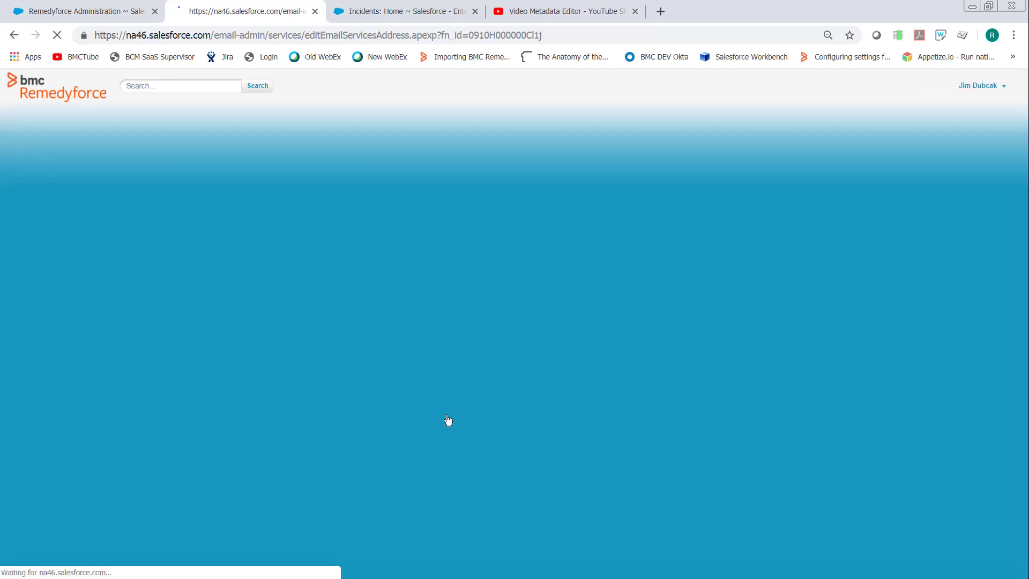
{"action": "left_click", "coordinate": [338, 279]}
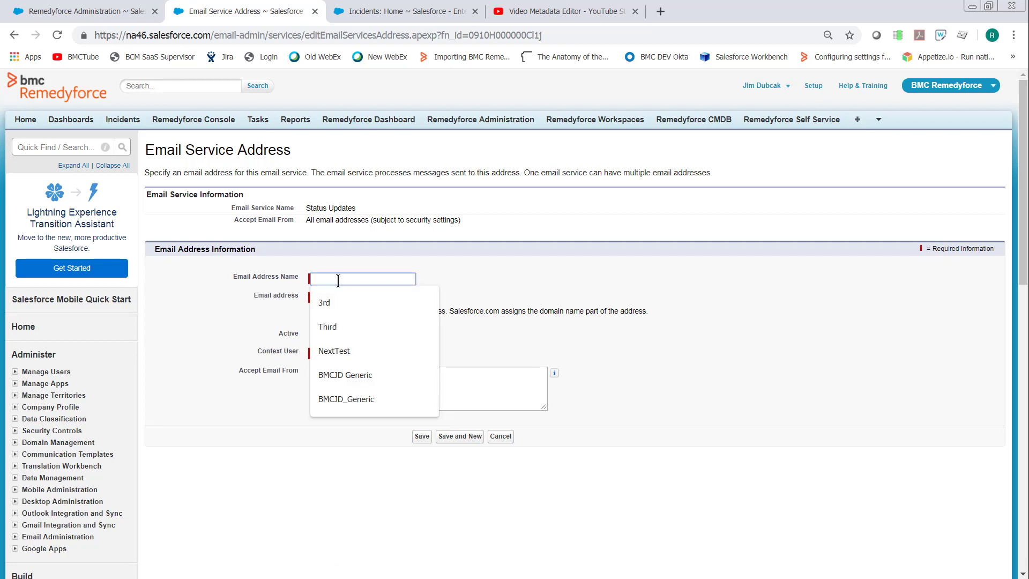
{"action": "type", "text": "StatusUpdates"}
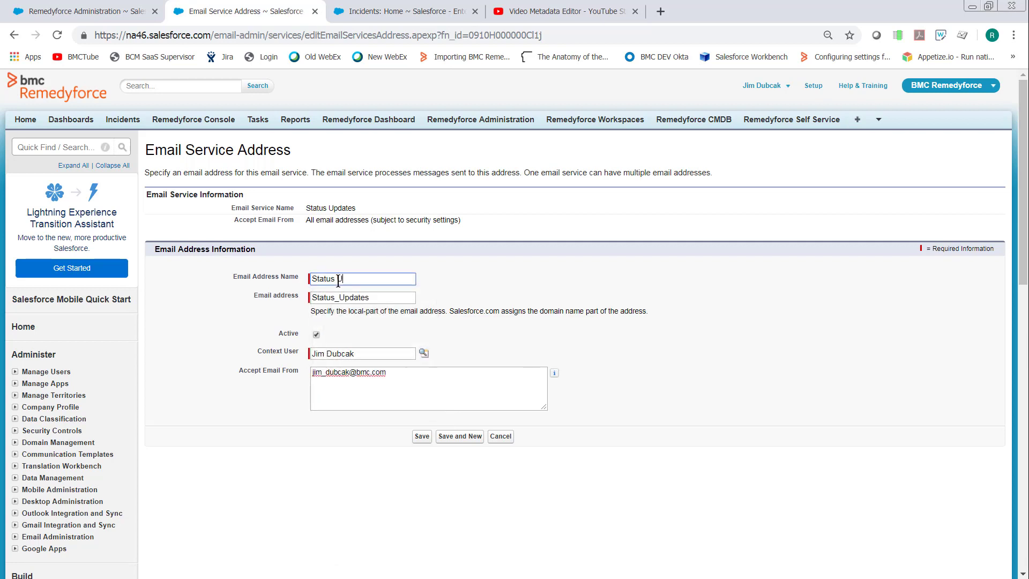
{"action": "key", "text": "Tab"}
{"action": "key", "text": "Tab"}
{"action": "key", "text": "Tab"}
{"action": "key", "text": "Tab"}
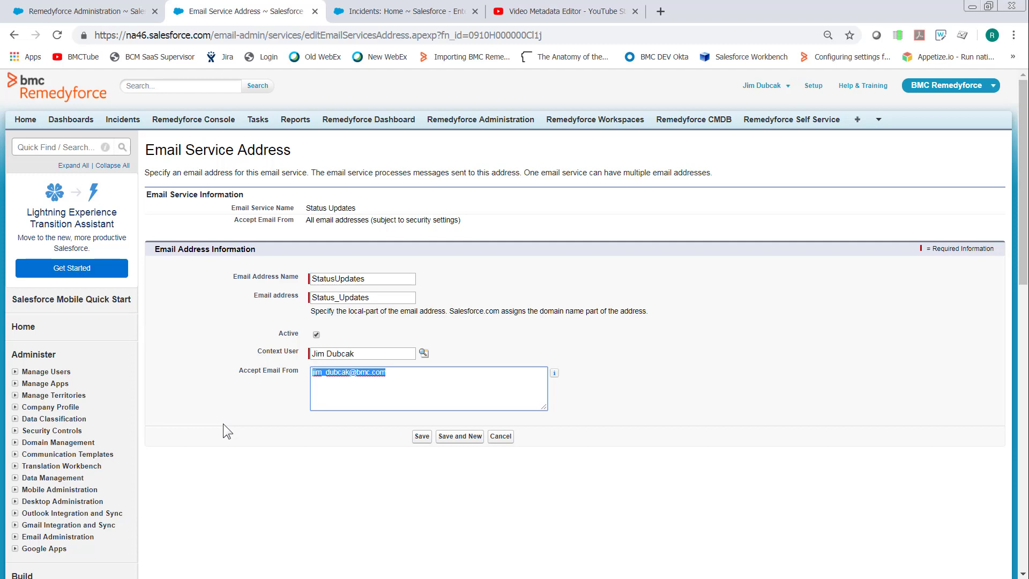
{"action": "key", "text": "BackSpace"}
{"action": "left_click", "coordinate": [416, 436]}
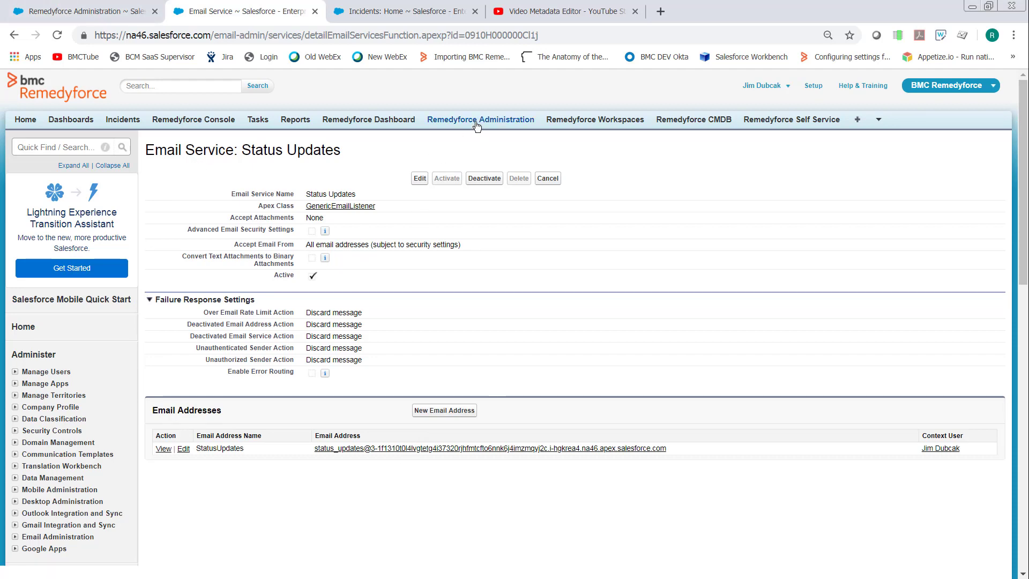
Step: Open Incident - Email Settings under Configure Email in Remedyforce Administration
{"action": "left_click", "coordinate": [105, 9]}
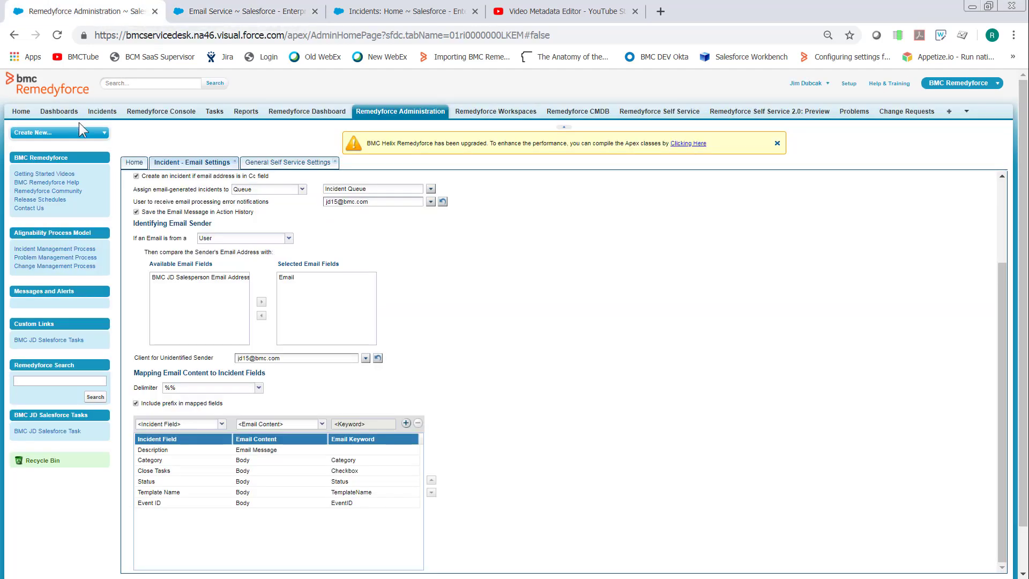
{"action": "left_click", "coordinate": [128, 166]}
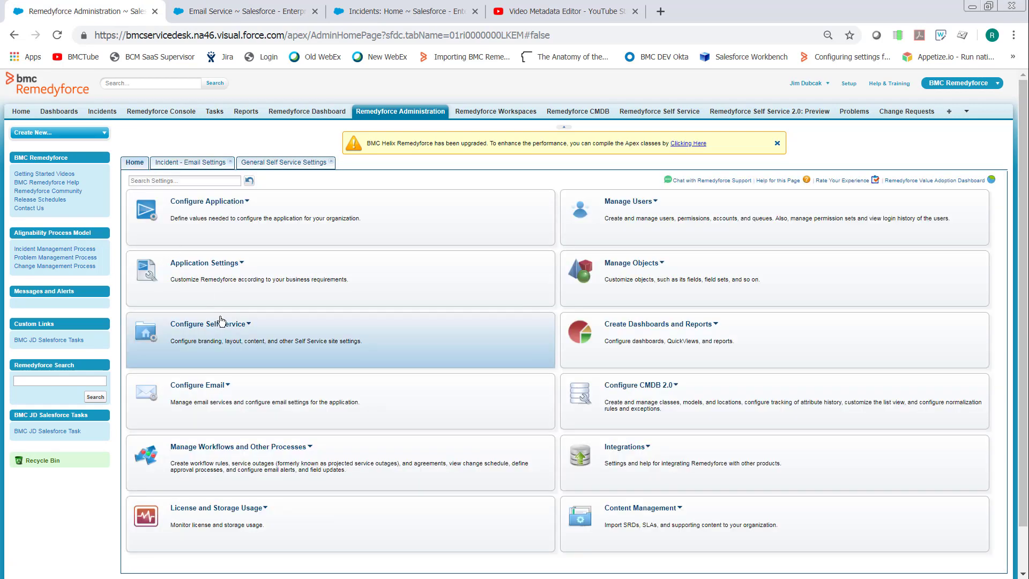
{"action": "left_click", "coordinate": [209, 385]}
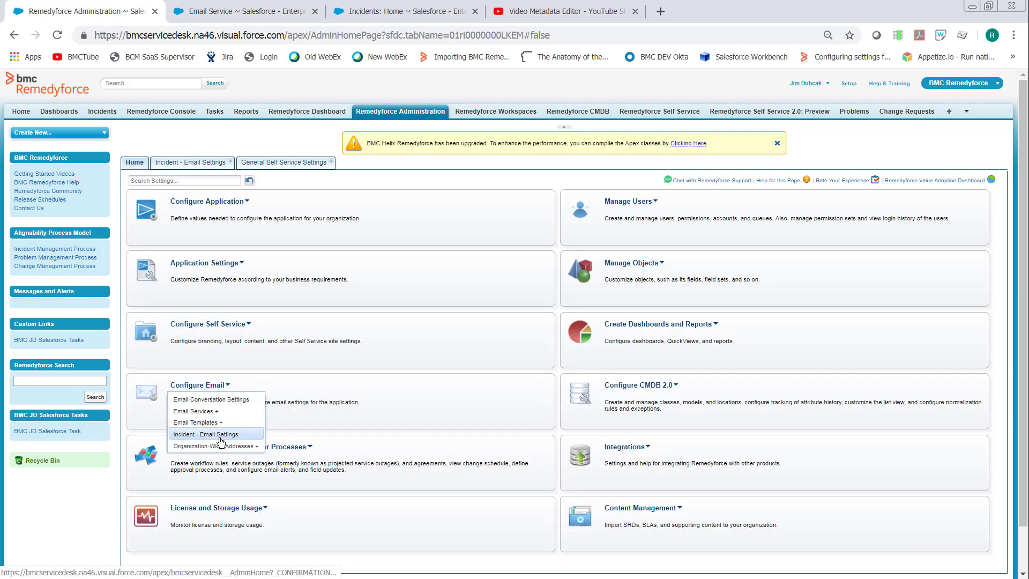
{"action": "left_click", "coordinate": [216, 435]}
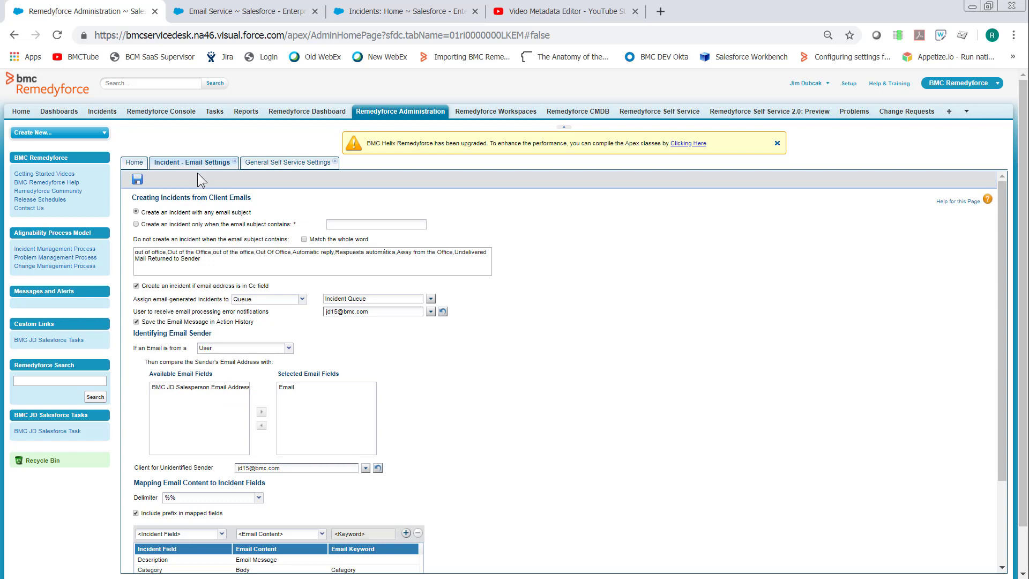
{"action": "scroll", "coordinate": [455, 427], "scroll_direction": "down", "scroll_amount": 2}
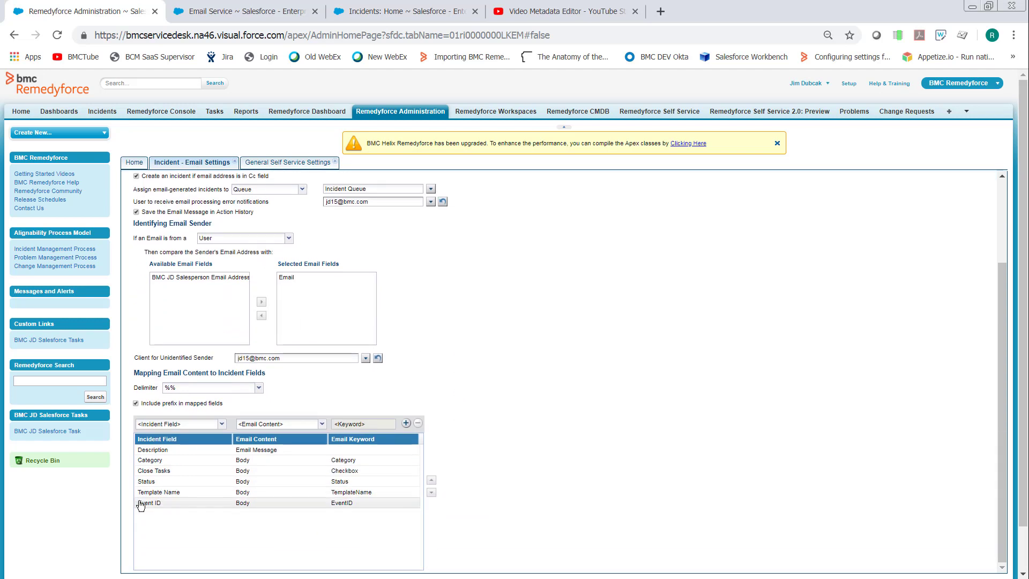
Step: Check the Event ID to EventID keyword mapping unchanged, then save the incident email settings
{"action": "left_click", "coordinate": [177, 504]}
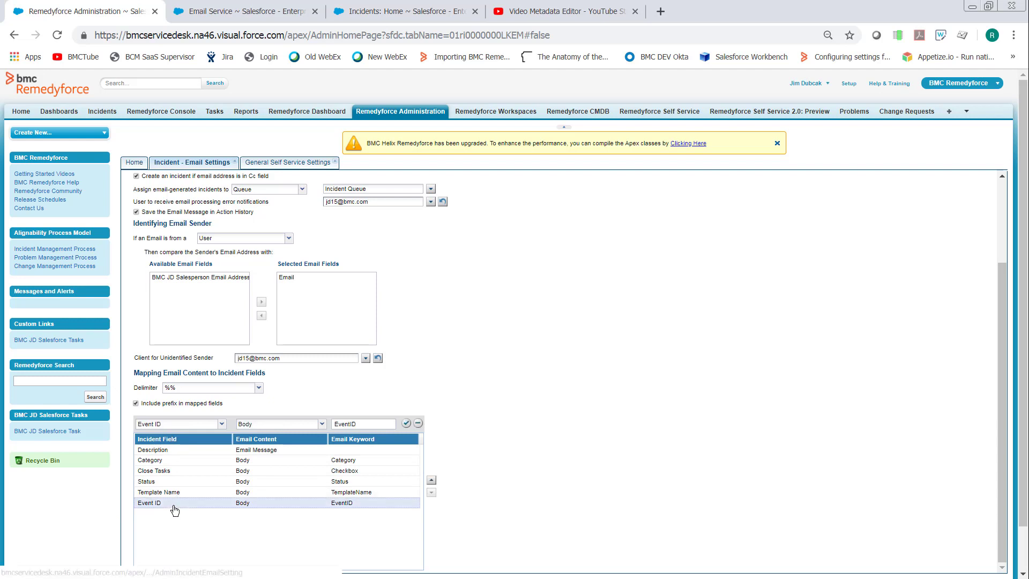
{"action": "left_click", "coordinate": [221, 424]}
{"action": "left_click", "coordinate": [222, 424]}
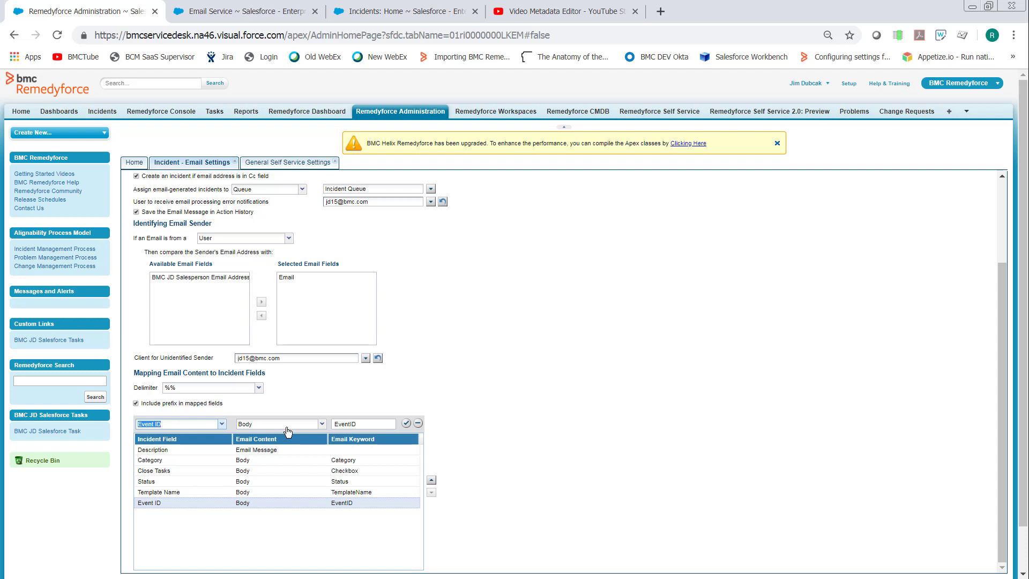
{"action": "left_click", "coordinate": [373, 424]}
{"action": "scroll", "coordinate": [391, 365], "scroll_direction": "up", "scroll_amount": 2}
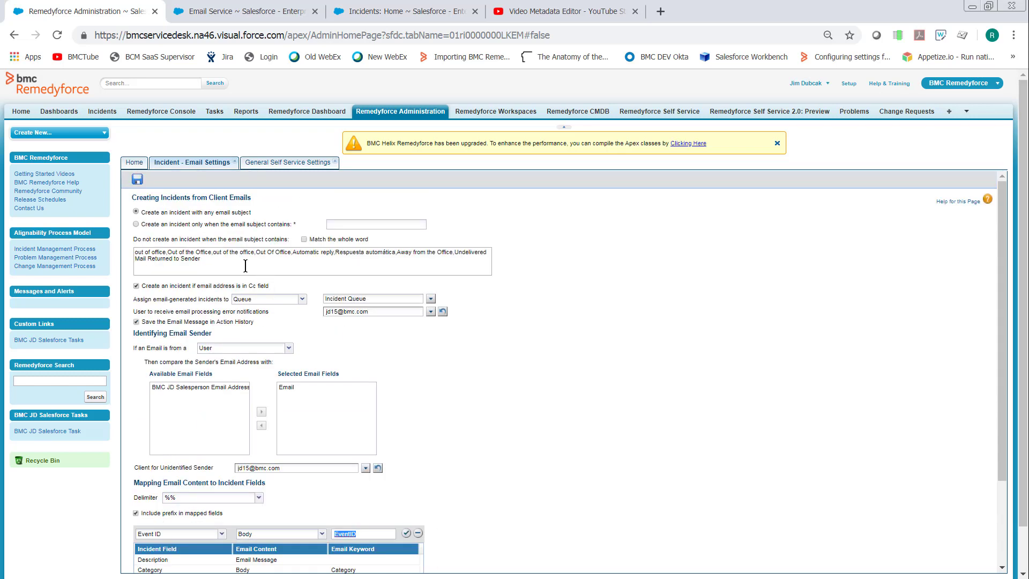
{"action": "left_click", "coordinate": [138, 180]}
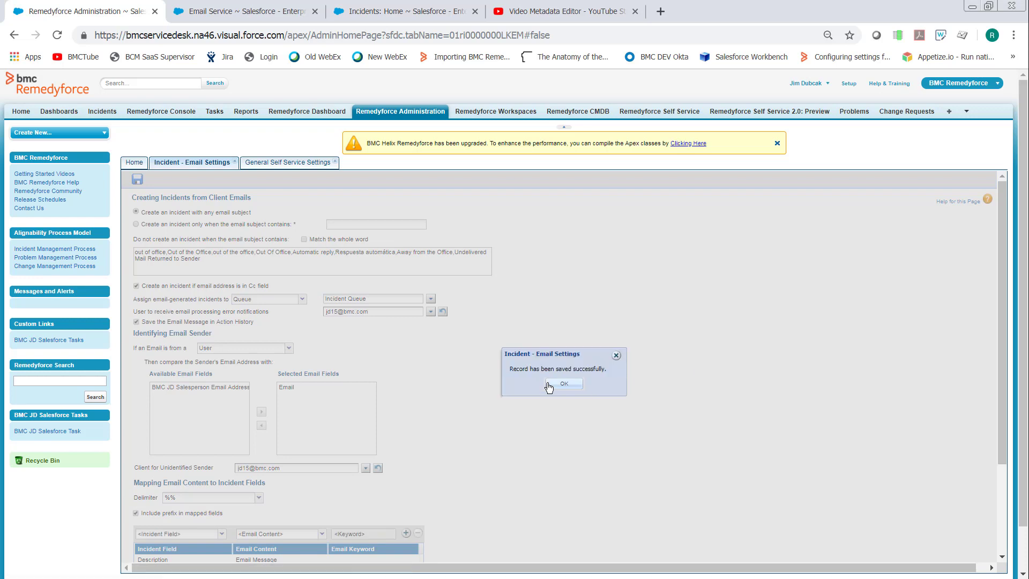
{"action": "left_click", "coordinate": [564, 384]}
{"action": "scroll", "coordinate": [458, 418], "scroll_direction": "down", "scroll_amount": 2}
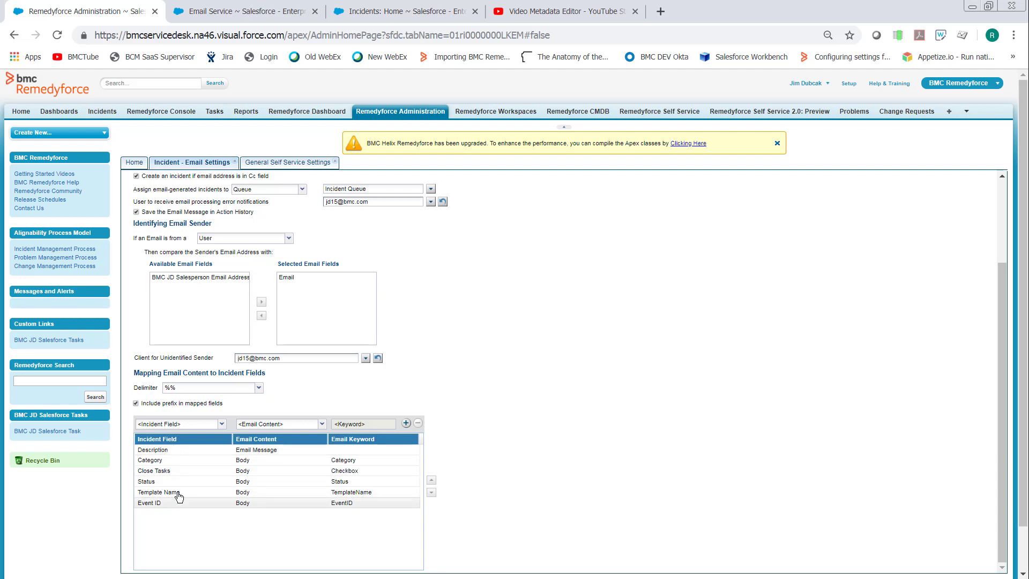
Step: Return to the Status Updates service page and open the Incidents list in a new tab
{"action": "scroll", "coordinate": [540, 306], "scroll_direction": "up", "scroll_amount": 3}
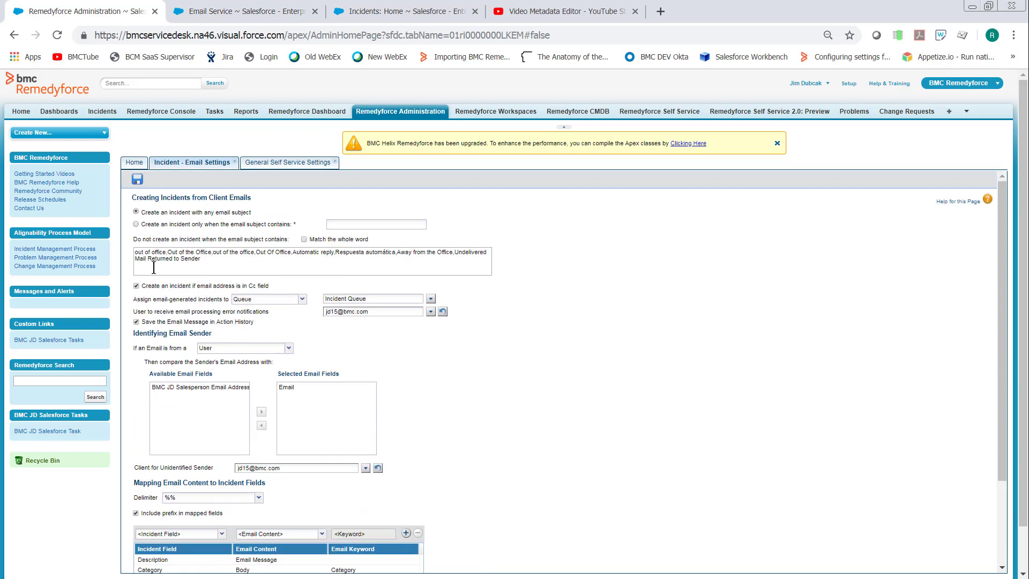
{"action": "left_click", "coordinate": [267, 12]}
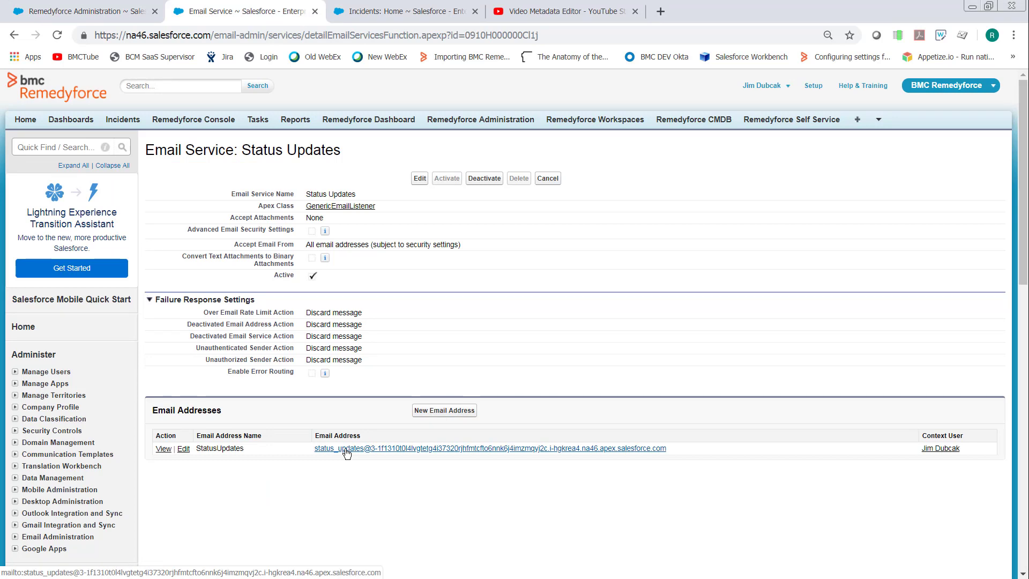
{"action": "right_click", "coordinate": [127, 122]}
{"action": "left_click", "coordinate": [187, 129]}
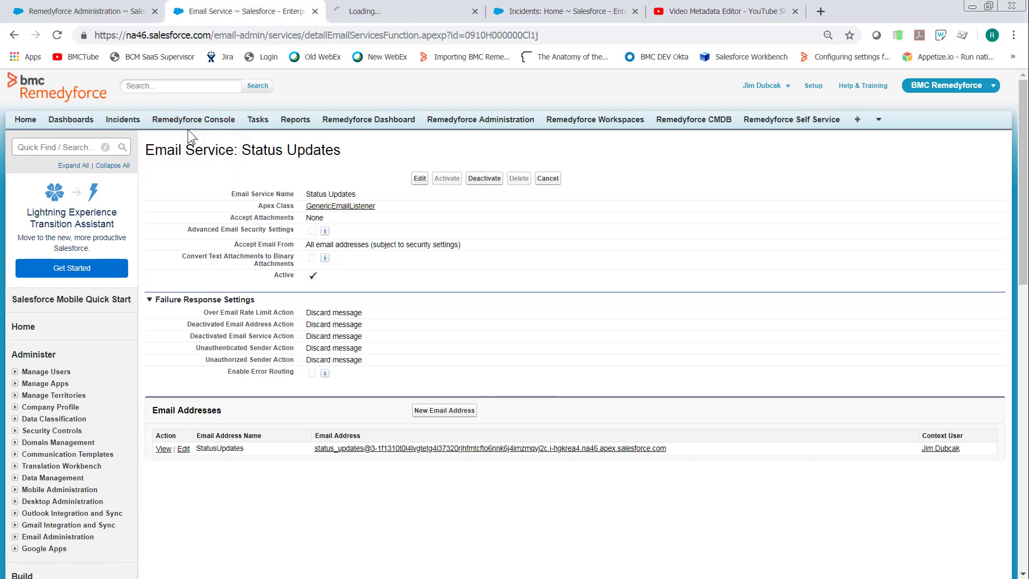
Step: Enter 37609 as incident 00037609's Event ID and save the record
{"action": "left_click", "coordinate": [378, 11]}
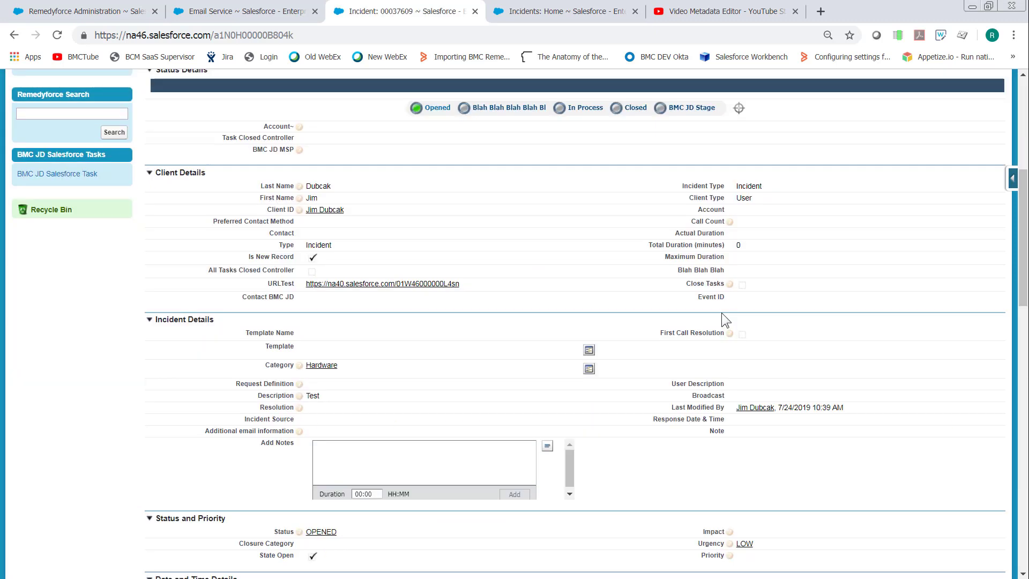
{"action": "double_click", "coordinate": [768, 297]}
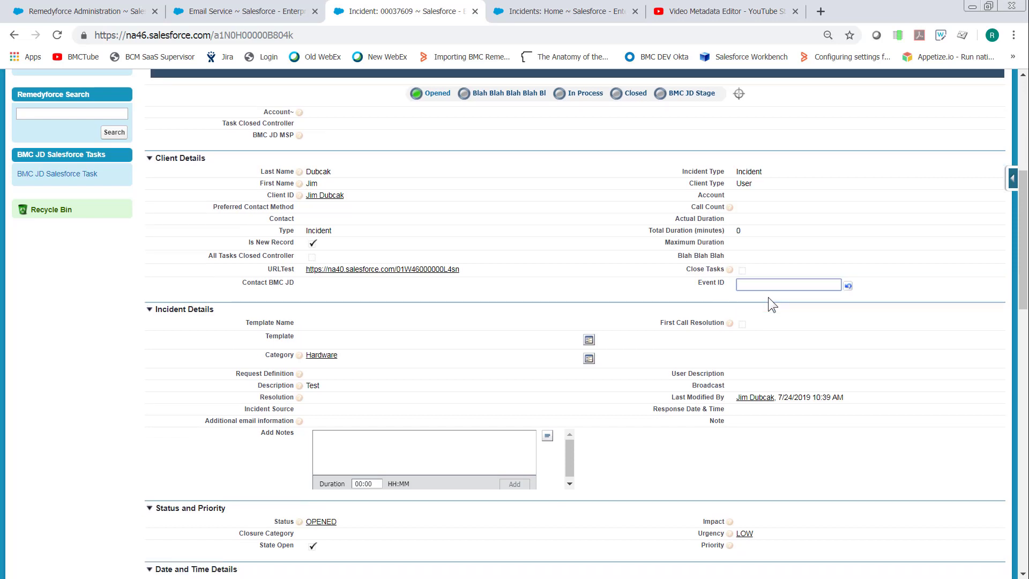
{"action": "scroll", "coordinate": [768, 297], "scroll_direction": "up", "scroll_amount": 5}
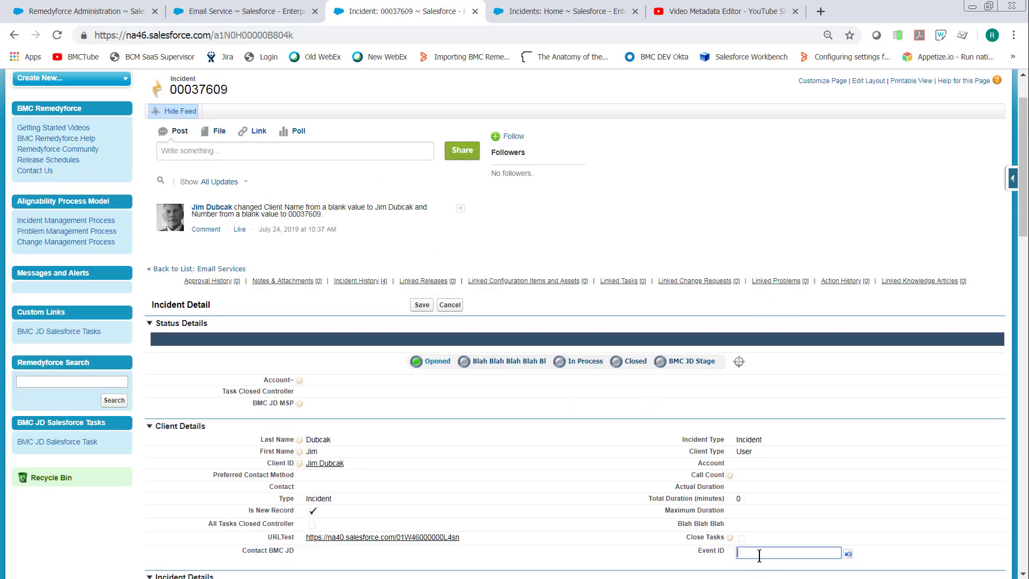
{"action": "type", "text": "37609"}
{"action": "left_click", "coordinate": [421, 305]}
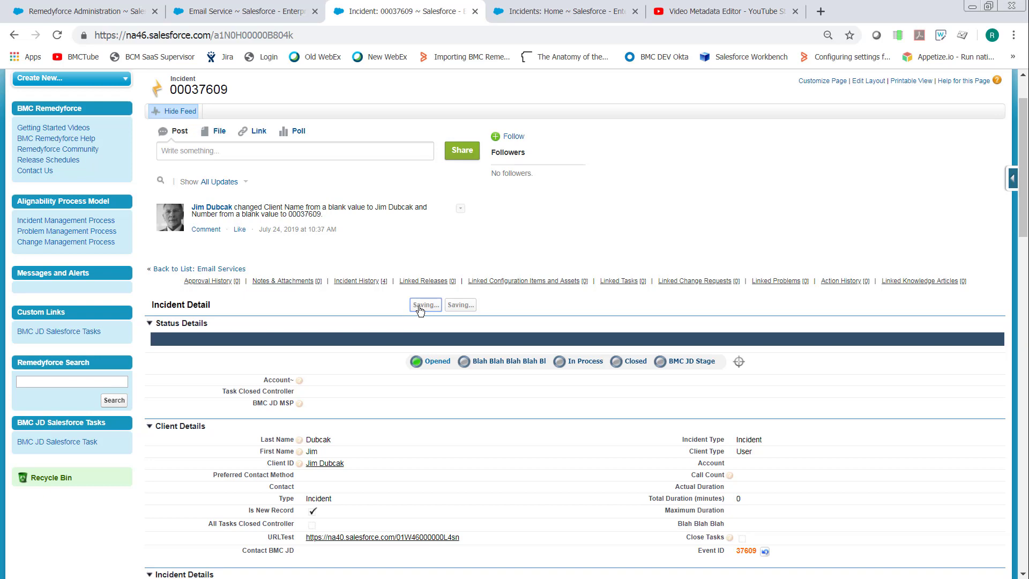
{"action": "key", "text": "alt+Tab"}
{"action": "left_click_drag", "start_coordinate": [421, 52], "coordinate": [512, 49]}
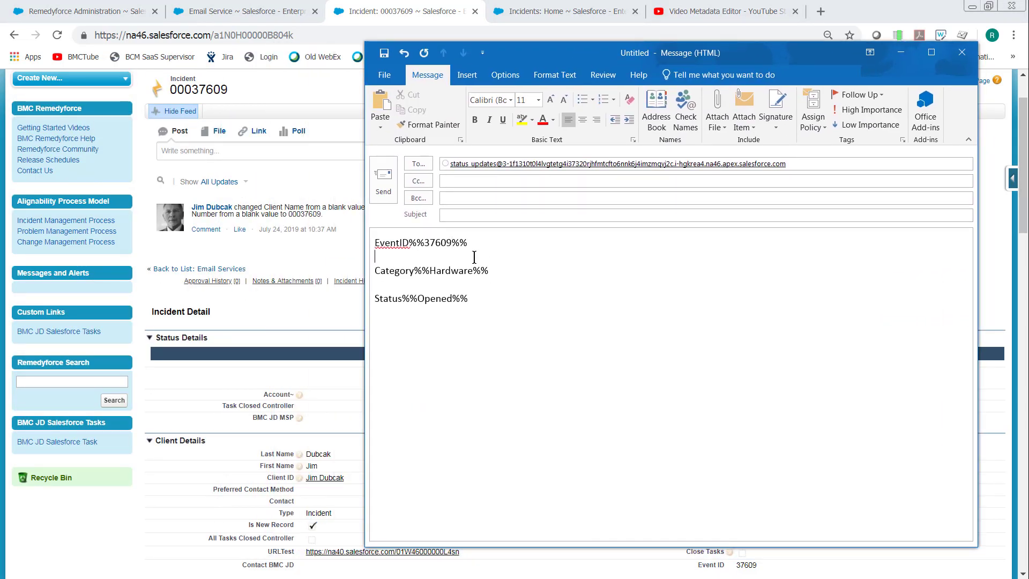
Step: Delete the blank lines so the EventID, Category and Status lines sit consecutively
{"action": "key", "text": "BackSpace"}
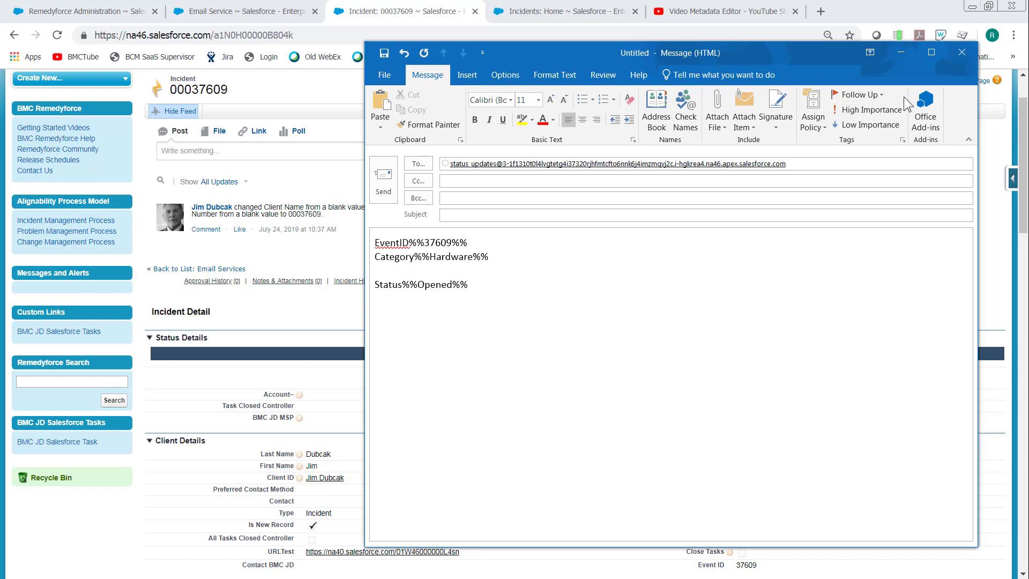
{"action": "left_click_drag", "start_coordinate": [825, 53], "coordinate": [839, 24]}
{"action": "left_click", "coordinate": [416, 243]}
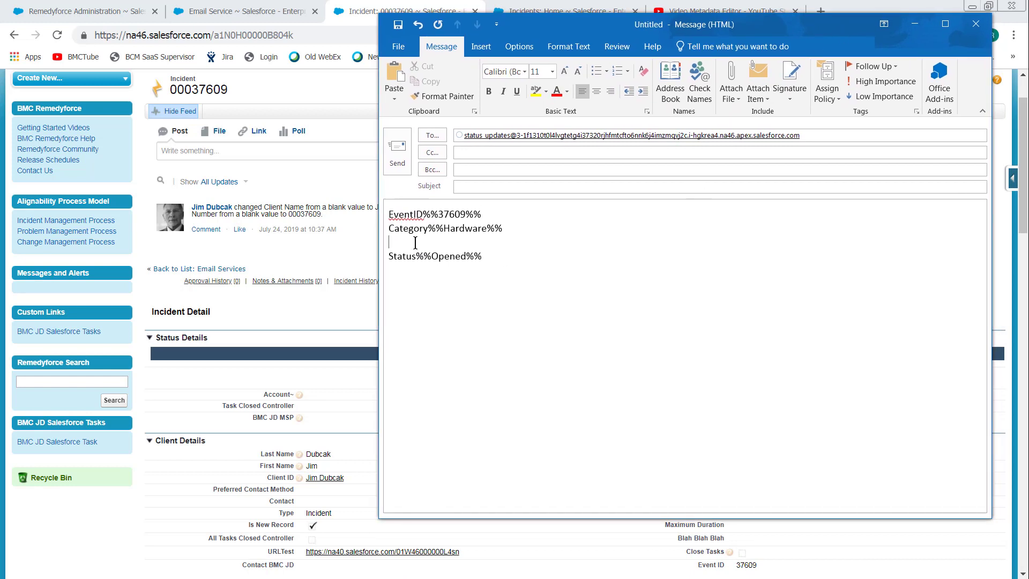
{"action": "key", "text": "Delete"}
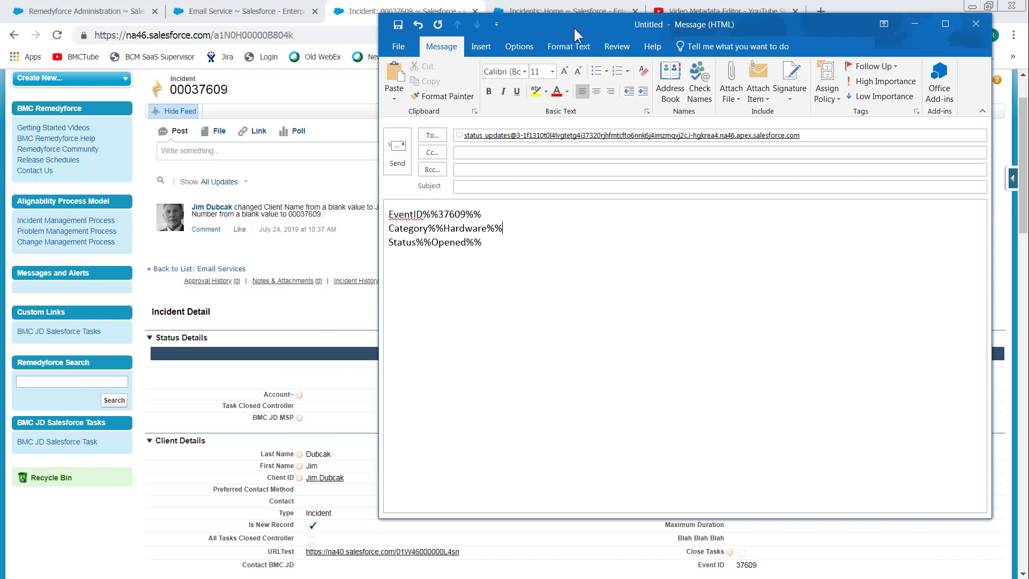
Step: Change the status line from Opened to Status%%Completed%%
{"action": "left_click", "coordinate": [343, 246]}
{"action": "scroll", "coordinate": [342, 246], "scroll_direction": "down", "scroll_amount": 7}
{"action": "scroll", "coordinate": [342, 245], "scroll_direction": "down", "scroll_amount": 2}
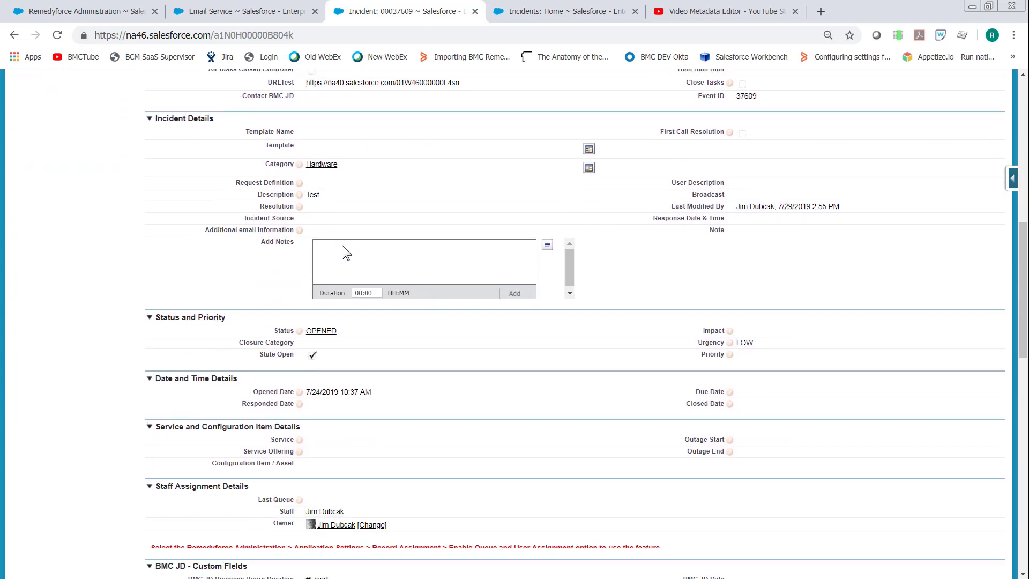
{"action": "scroll", "coordinate": [323, 336], "scroll_direction": "up", "scroll_amount": 6}
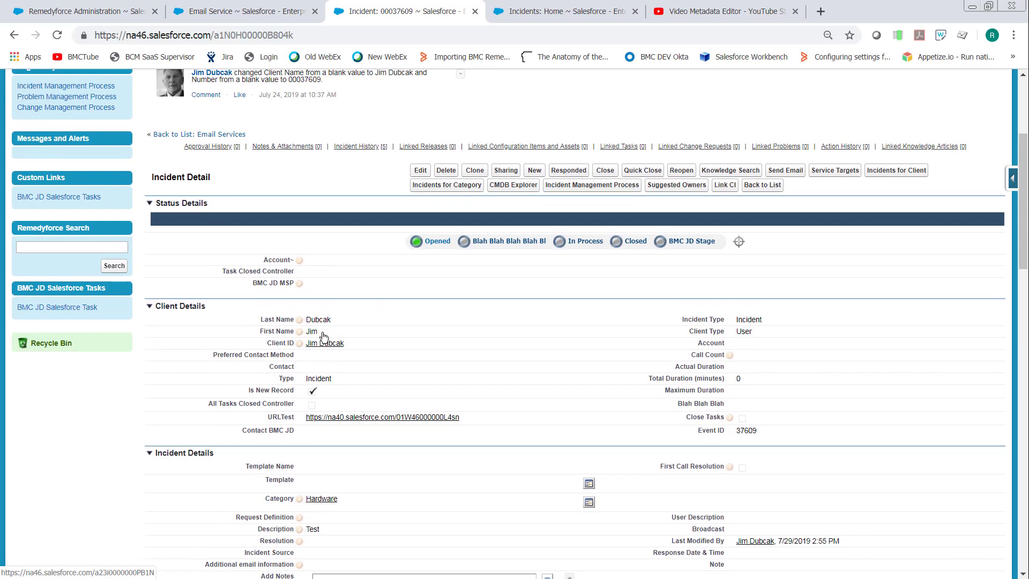
{"action": "key", "text": "alt+Tab"}
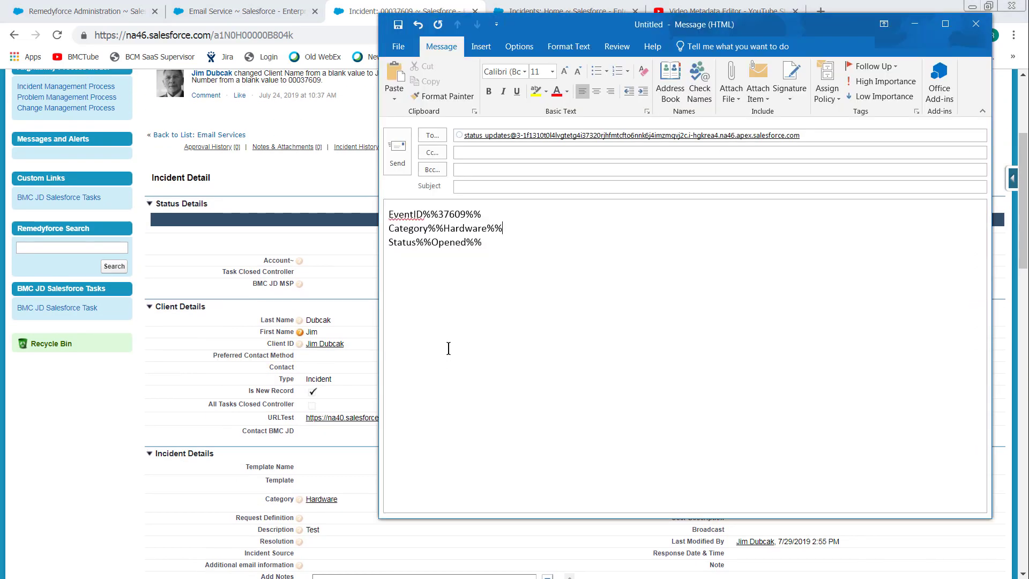
{"action": "key", "text": "BackSpace"}
{"action": "key", "text": "BackSpace"}
{"action": "key", "text": "BackSpace"}
{"action": "key", "text": "BackSpace"}
{"action": "key", "text": "BackSpace"}
{"action": "key", "text": "BackSpace"}
{"action": "type", "text": "Completed"}
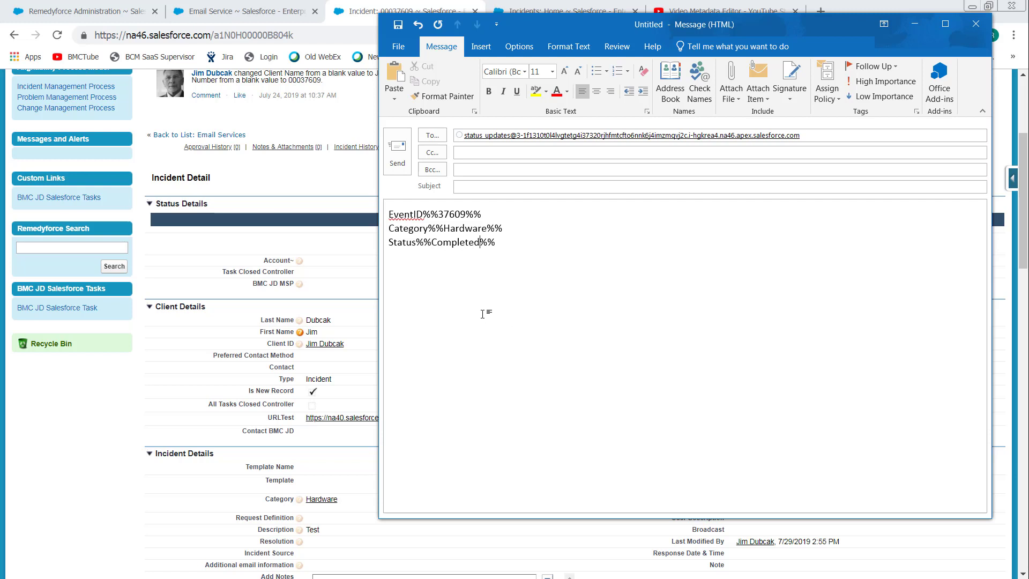
Step: Enter 'Test' as the status email's subject line
{"action": "left_click", "coordinate": [472, 187]}
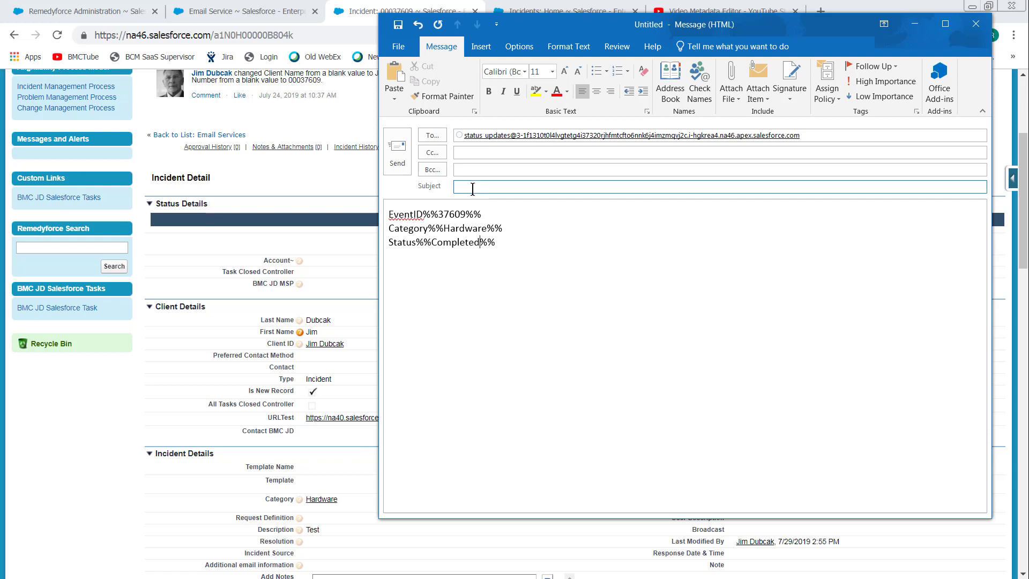
{"action": "type", "text": "Test"}
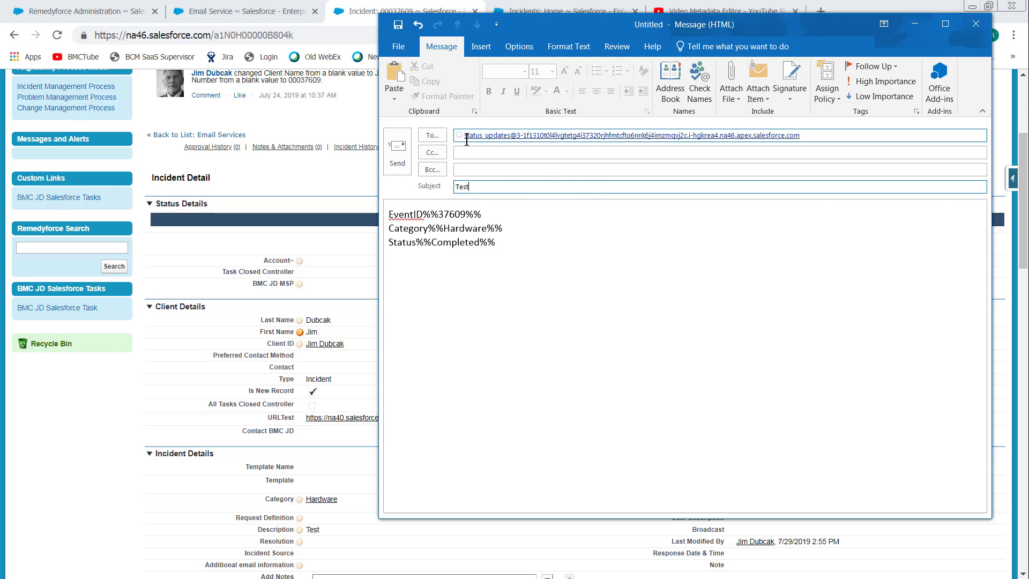
{"action": "mouse_move", "coordinate": [467, 138]}
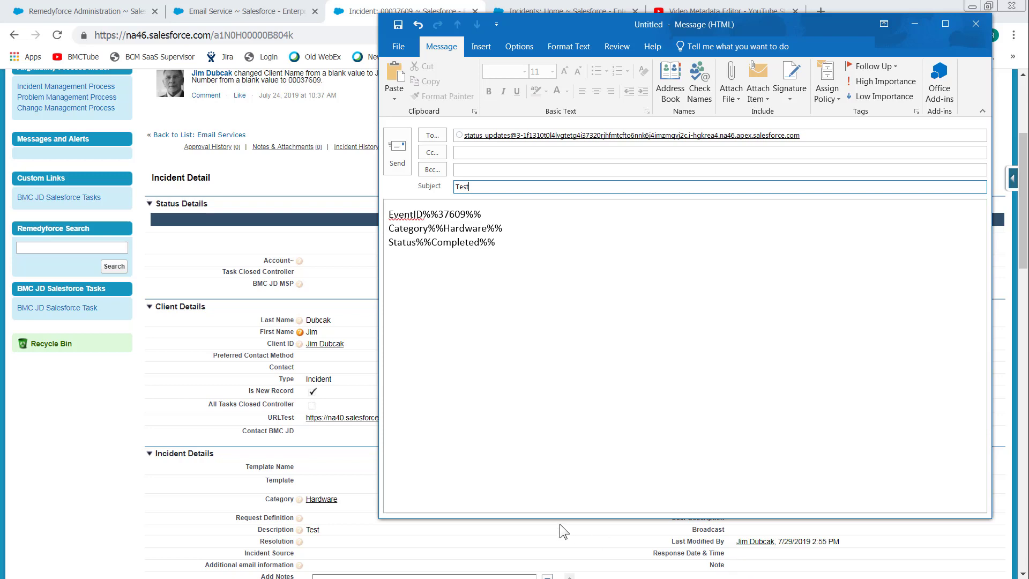
{"action": "left_click", "coordinate": [92, 457]}
{"action": "scroll", "coordinate": [92, 457], "scroll_direction": "up", "scroll_amount": 3}
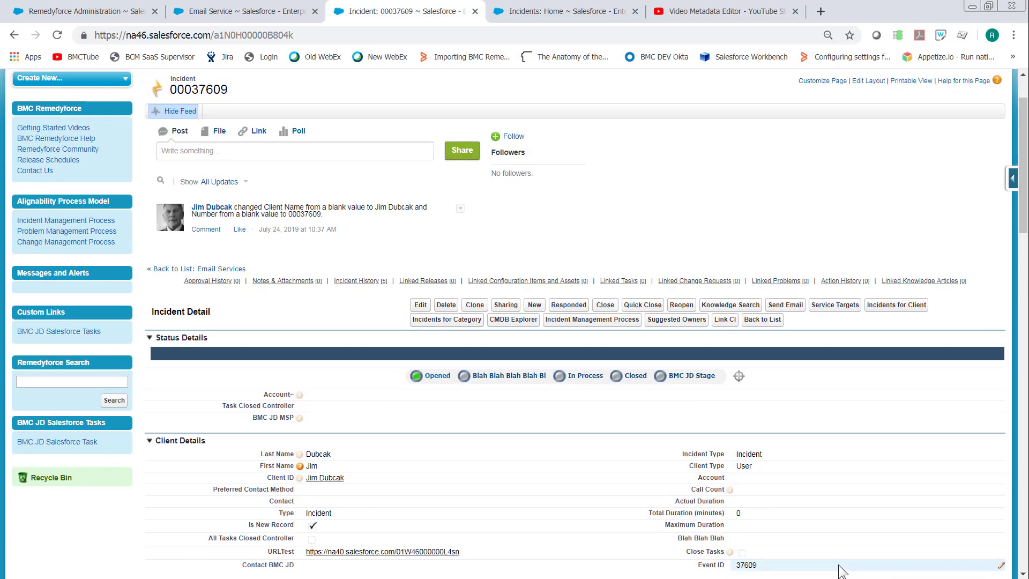
Step: Send the email and reload incident 00037609 to confirm COMPLETED status and the email in Description
{"action": "key", "text": "alt+Tab"}
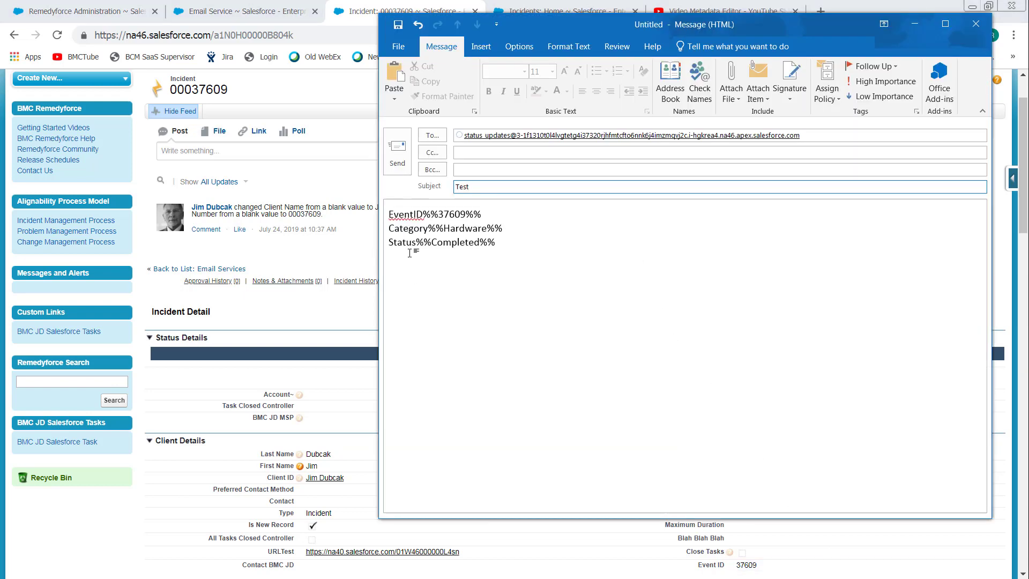
{"action": "left_click", "coordinate": [398, 154]}
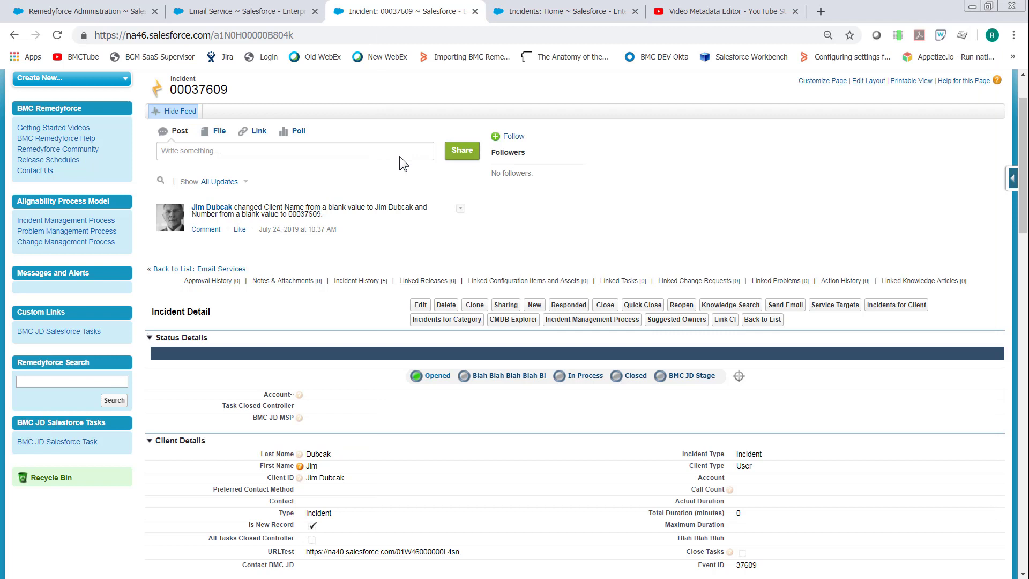
{"action": "left_click", "coordinate": [57, 35]}
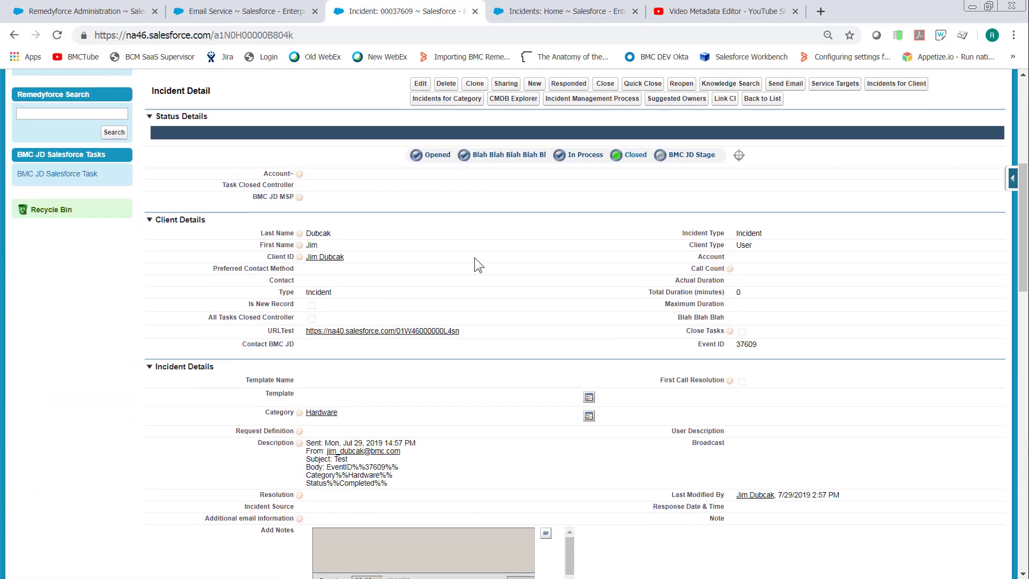
{"action": "scroll", "coordinate": [474, 257], "scroll_direction": "down", "scroll_amount": 3}
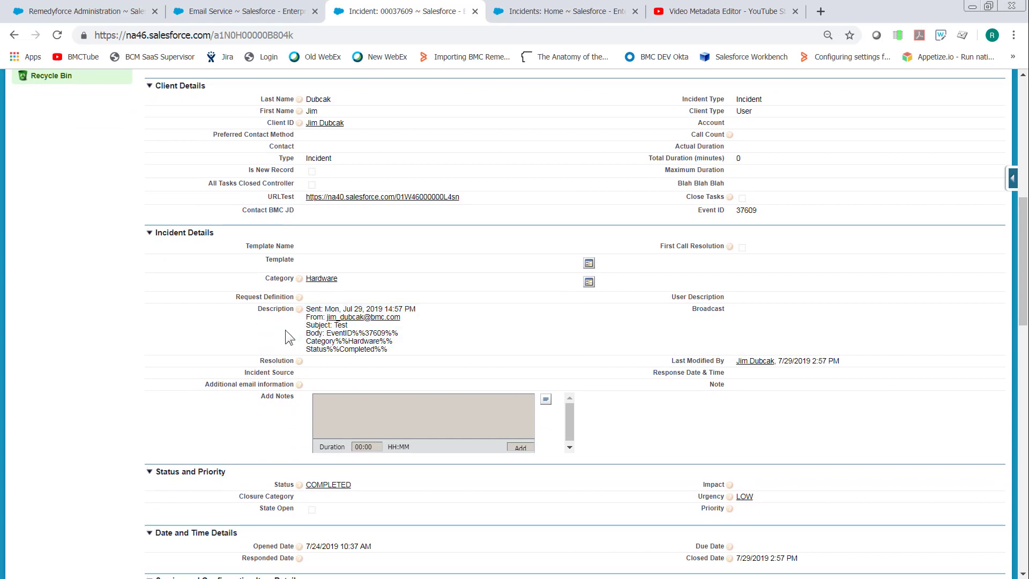
{"action": "left_click", "coordinate": [129, 16]}
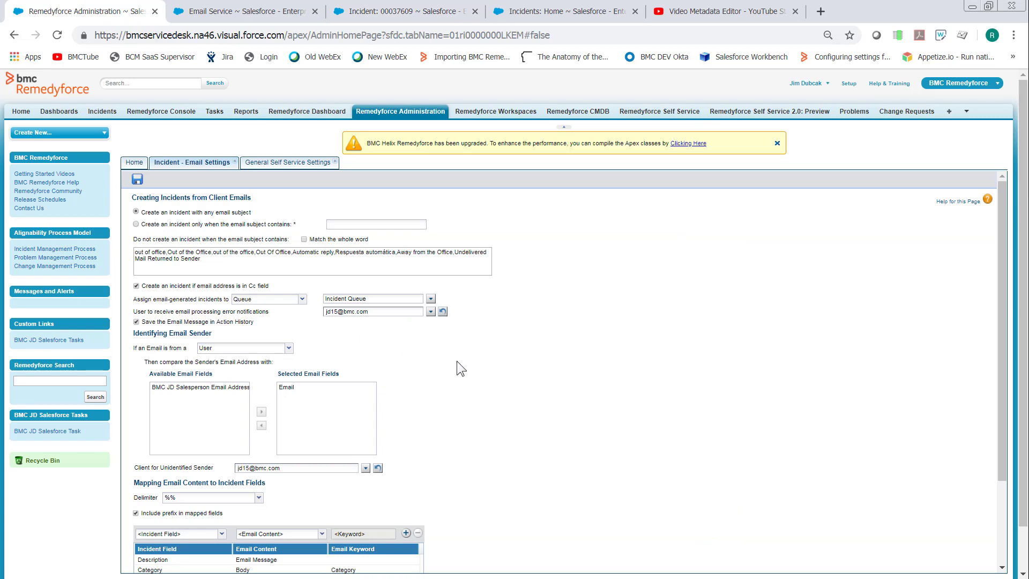
Step: Scroll through the email-to-incident field mappings, then go back to incident 00037609
{"action": "scroll", "coordinate": [484, 375], "scroll_direction": "down", "scroll_amount": 3}
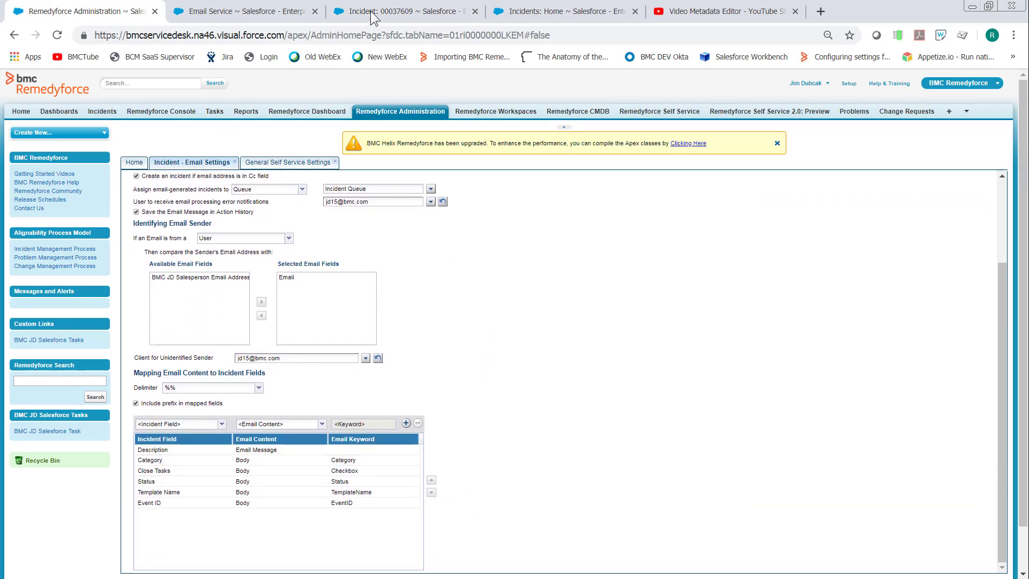
{"action": "left_click", "coordinate": [391, 11]}
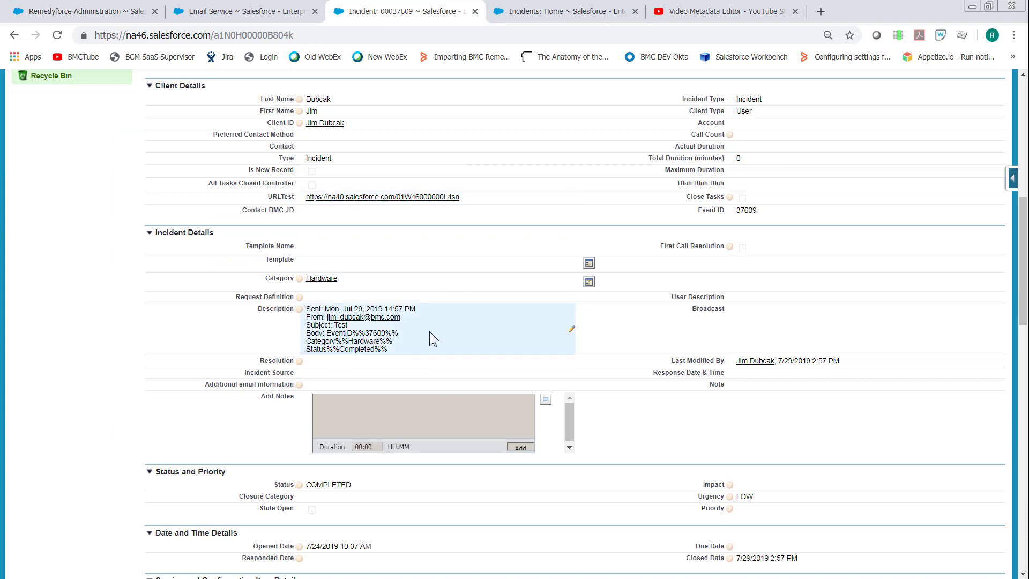